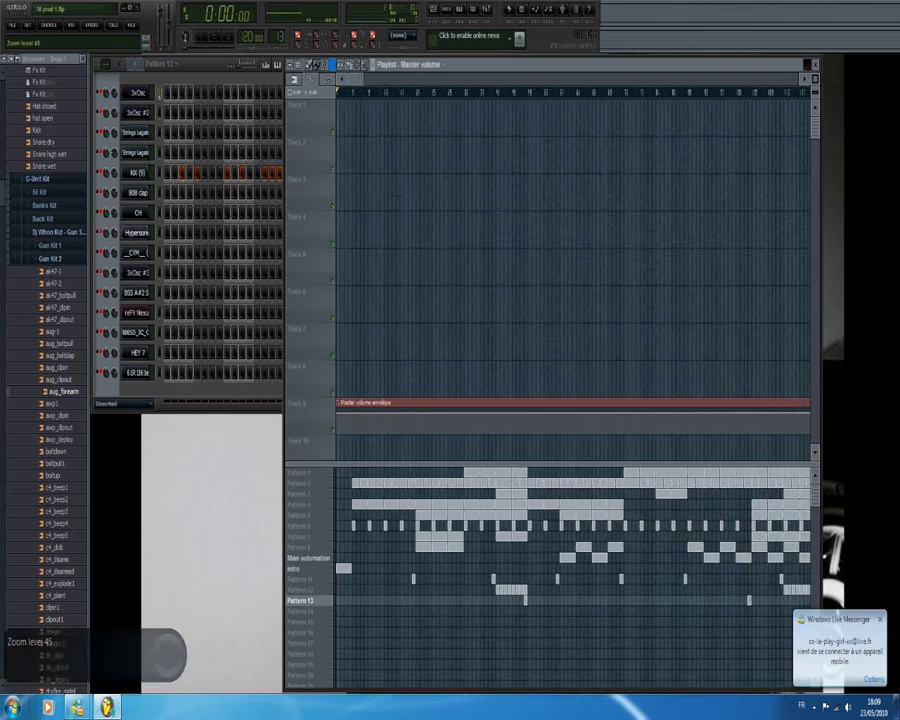
Step: Move the playlist window clear of the step sequencer and zoom it out to show the whole arrangement
drag(773, 69, 831, 62)
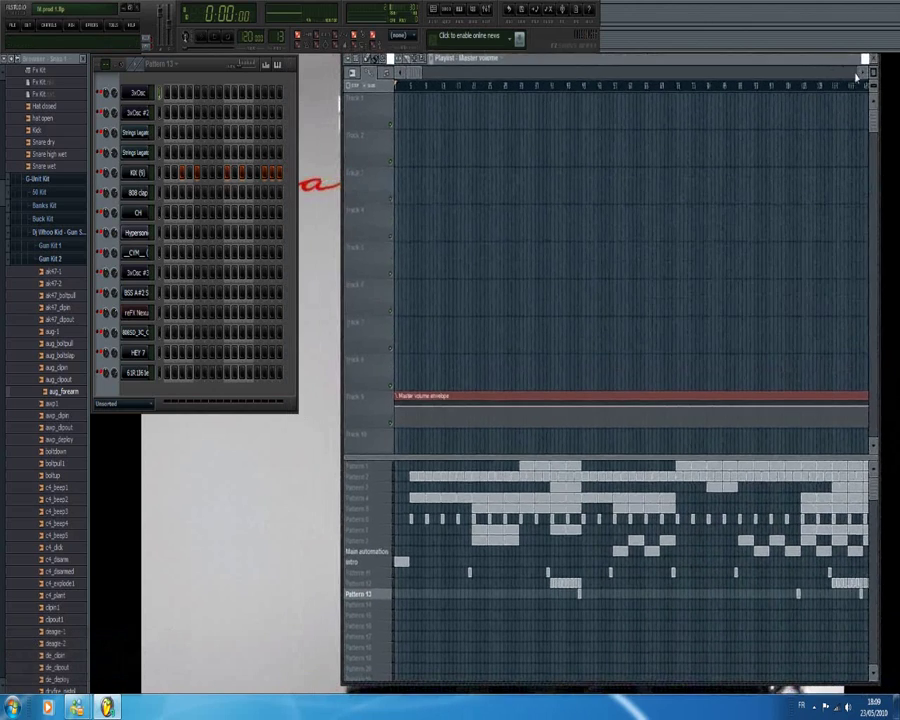
scroll(600, 85, down, 3)
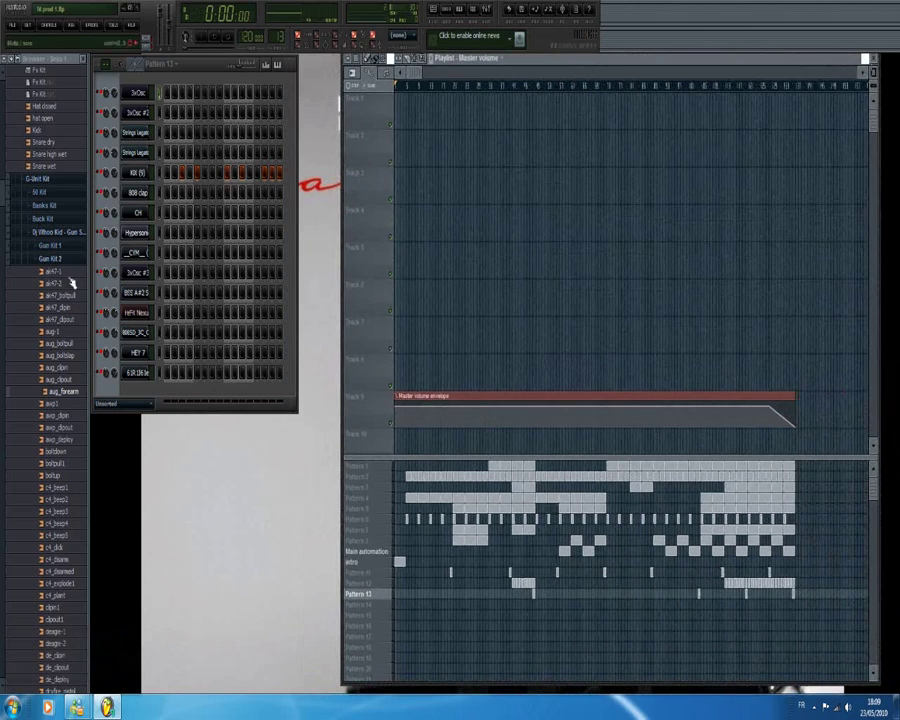
Step: Play Pattern 1 with its 3xOsc notes open in the piano roll, and close the piano roll
click(377, 468)
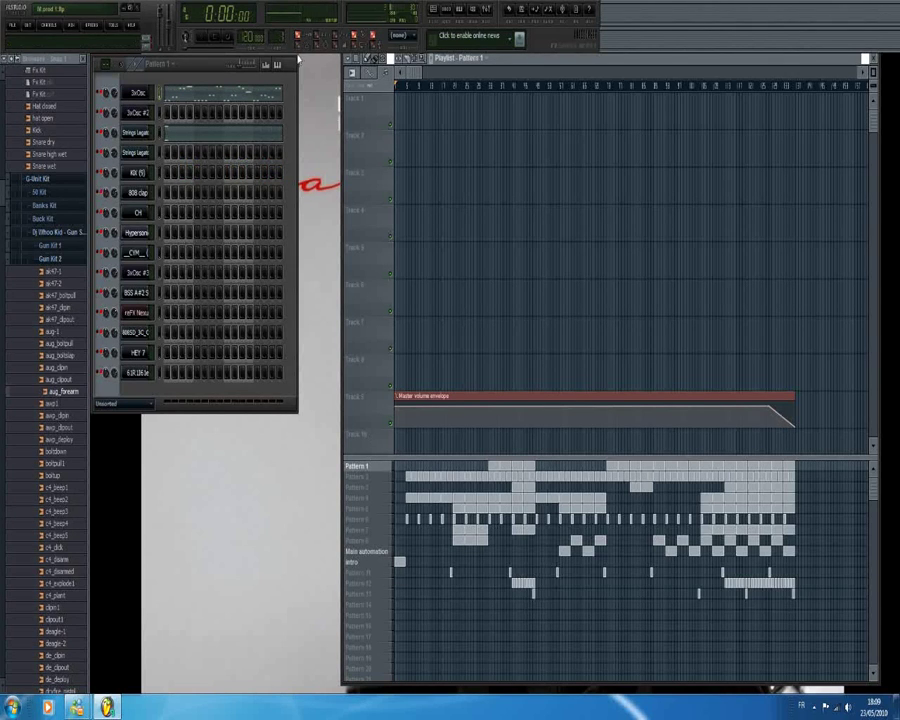
click(222, 100)
key(space)
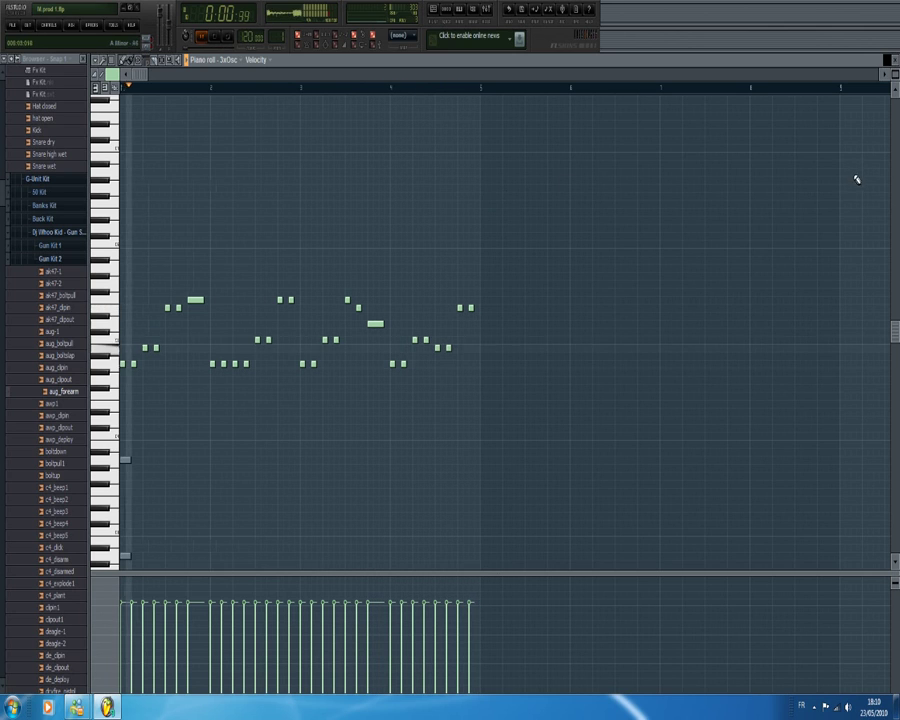
key(space)
click(884, 60)
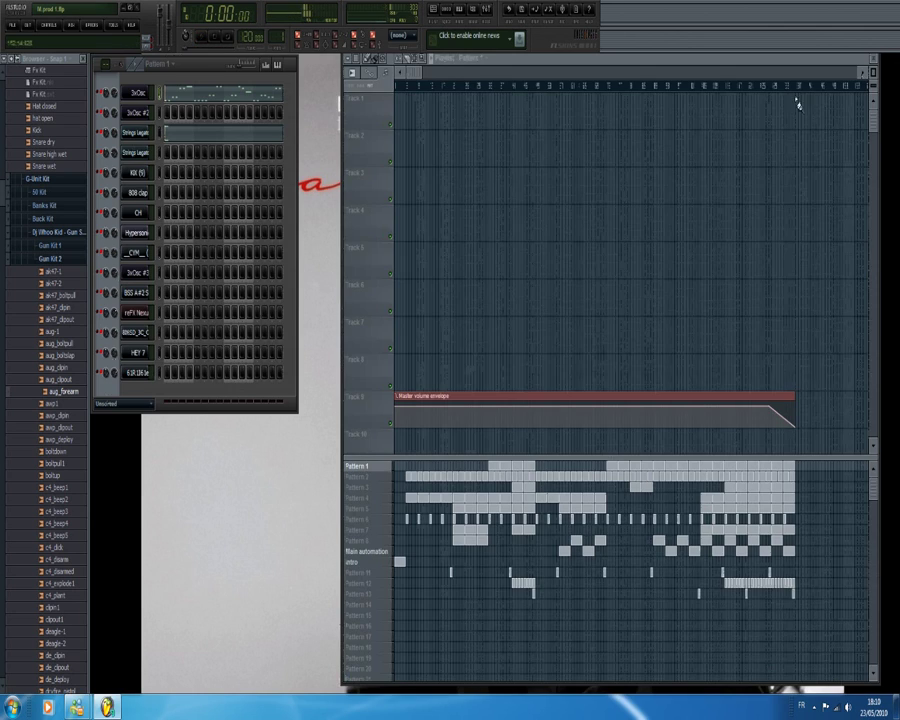
Step: Play Pattern 2's kick, clap and hi-hat drum loop, and stop playback
click(362, 478)
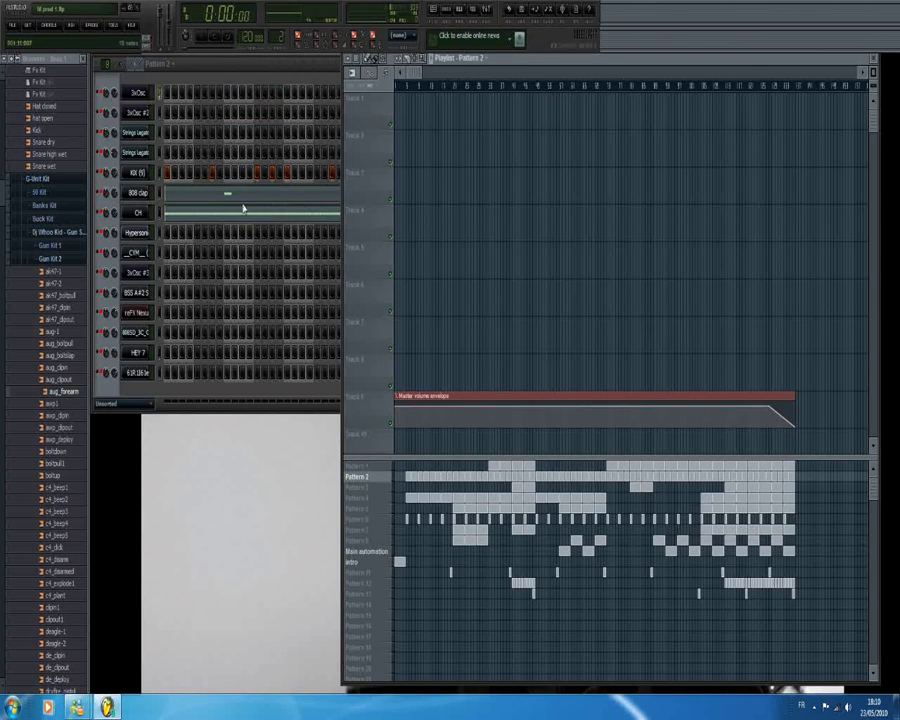
key(space)
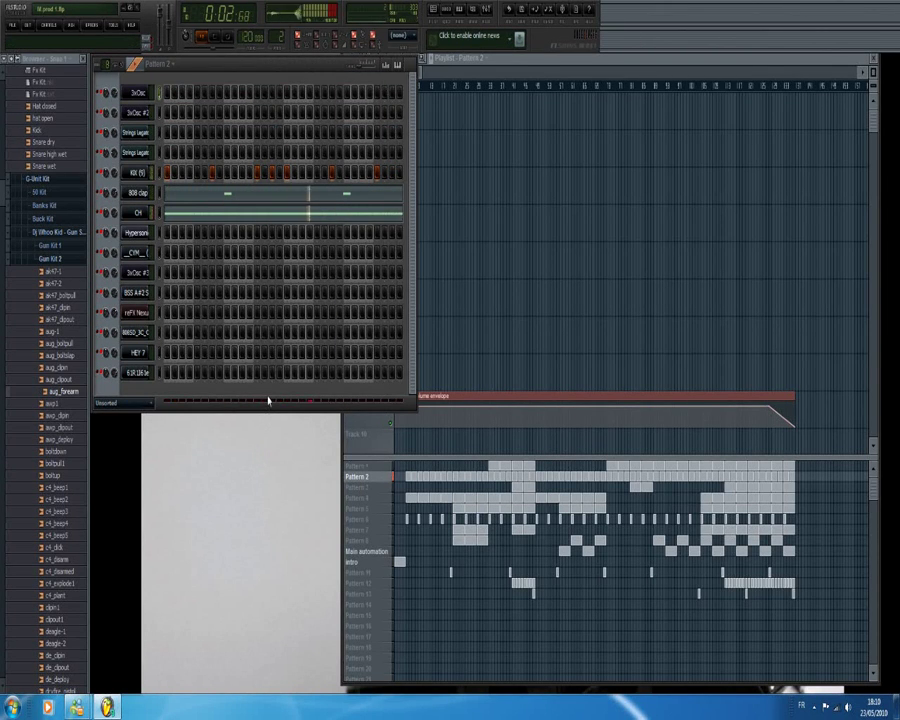
key(space)
Step: Play Pattern 3 with the second Strings Legato channel's notes open in the piano roll, and close it
click(358, 488)
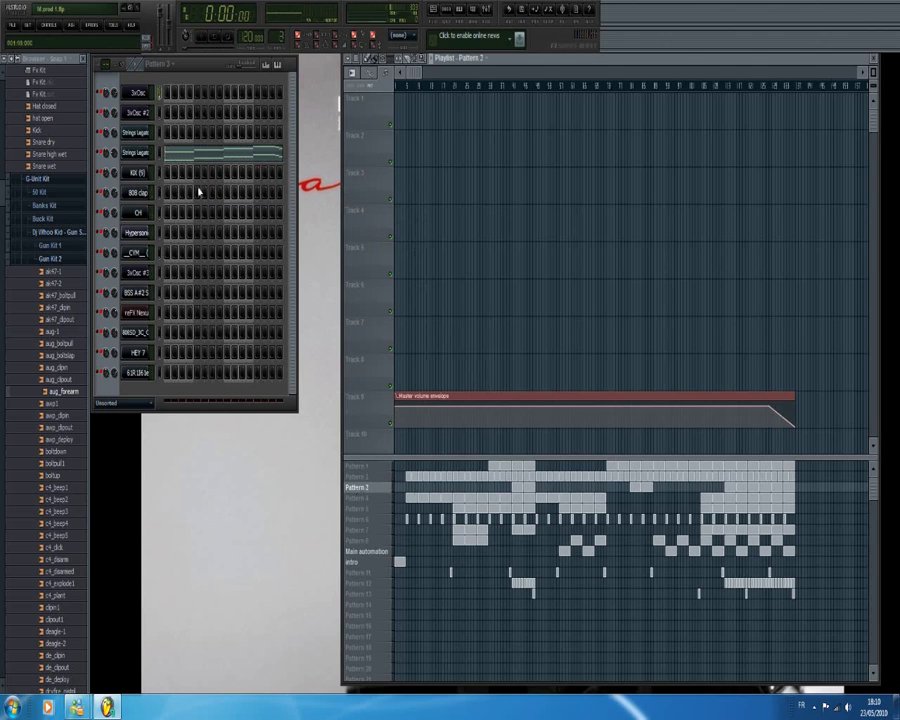
click(190, 164)
key(space)
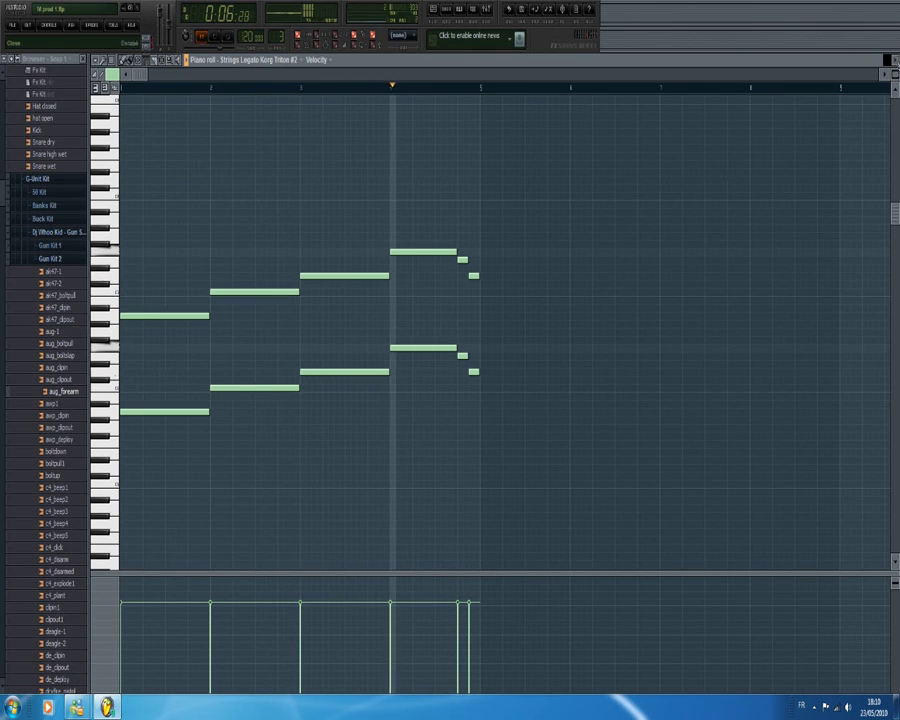
key(space)
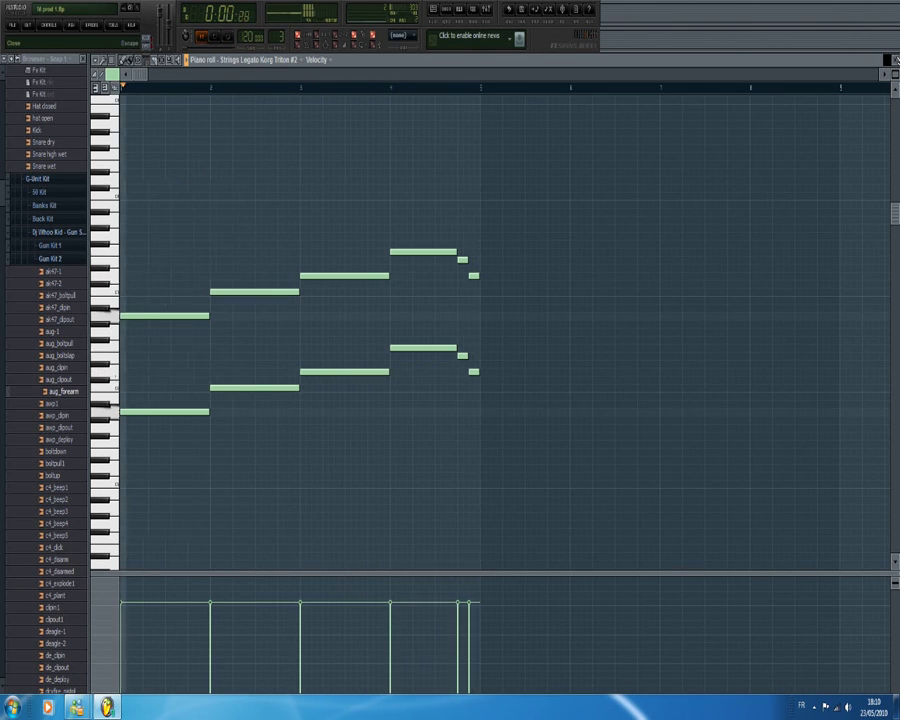
click(895, 60)
Step: Play Pattern 4 with its Hypersonic melody open in the piano roll, and close the piano roll
click(386, 499)
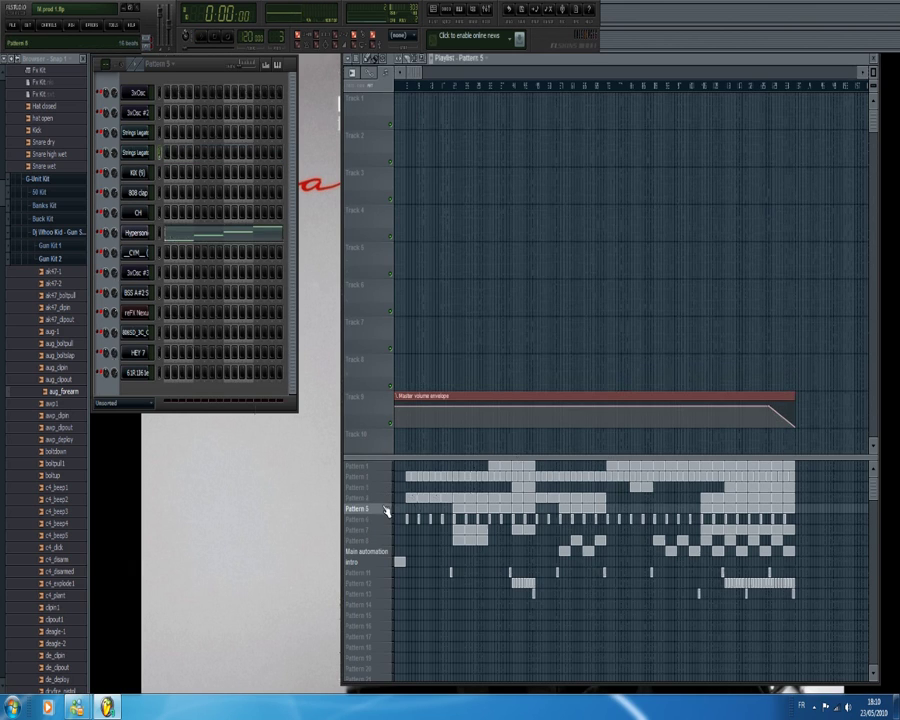
click(270, 236)
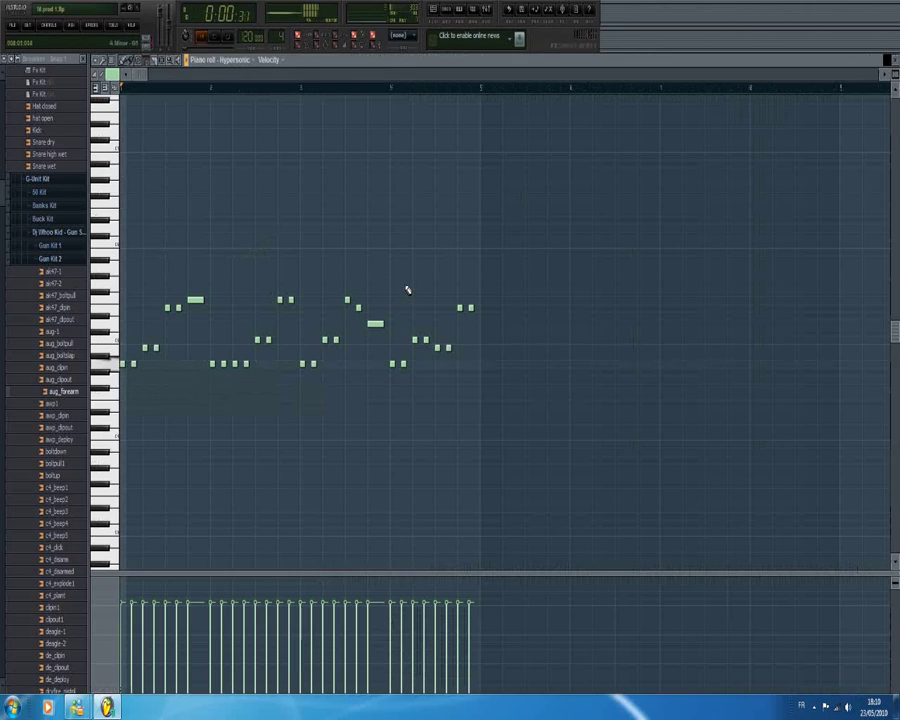
key(space)
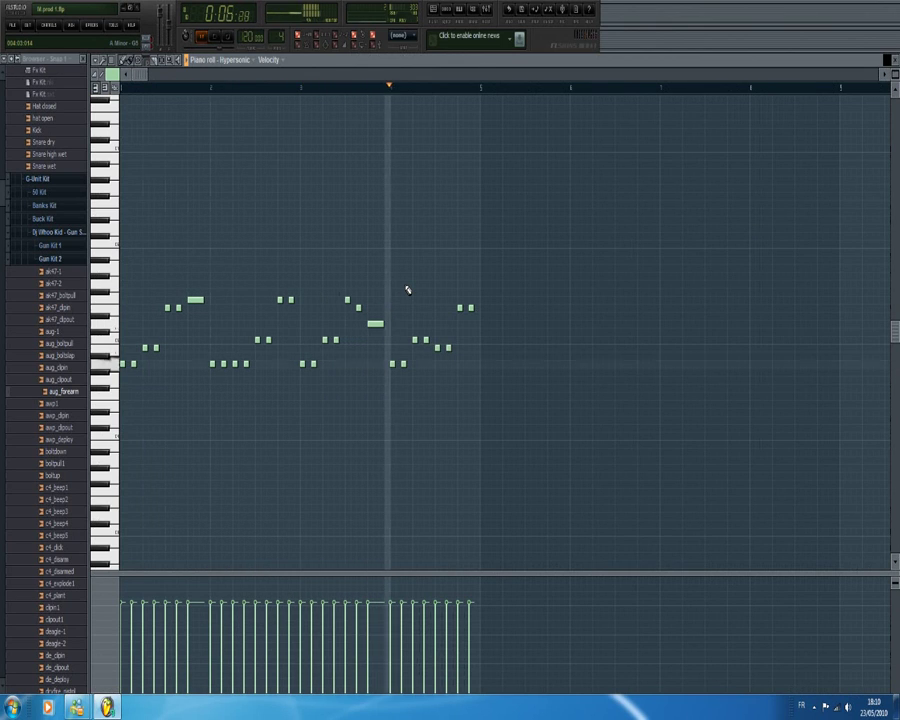
key(space)
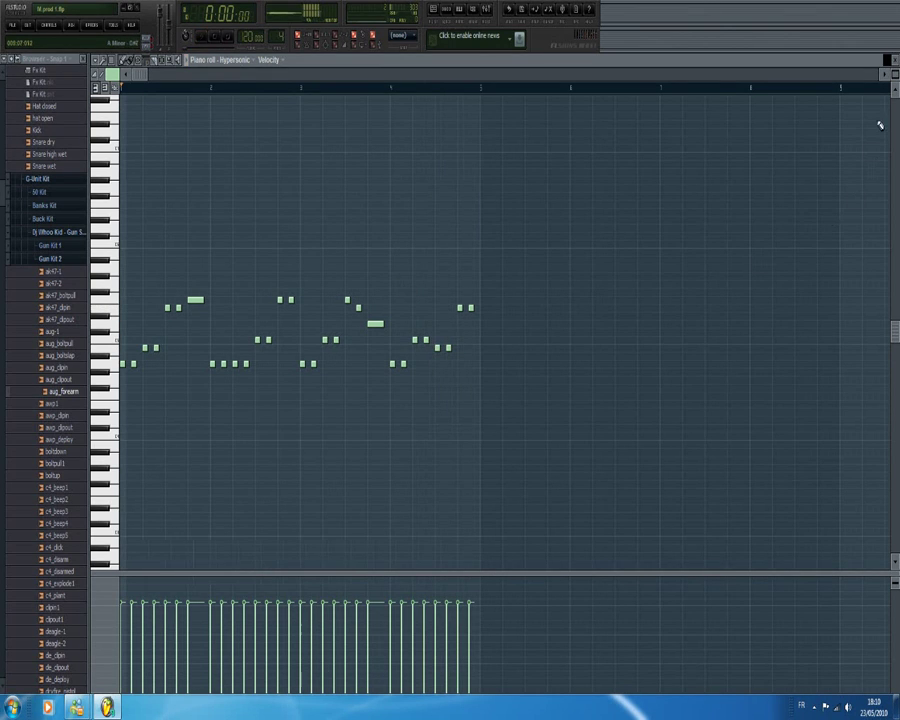
click(894, 62)
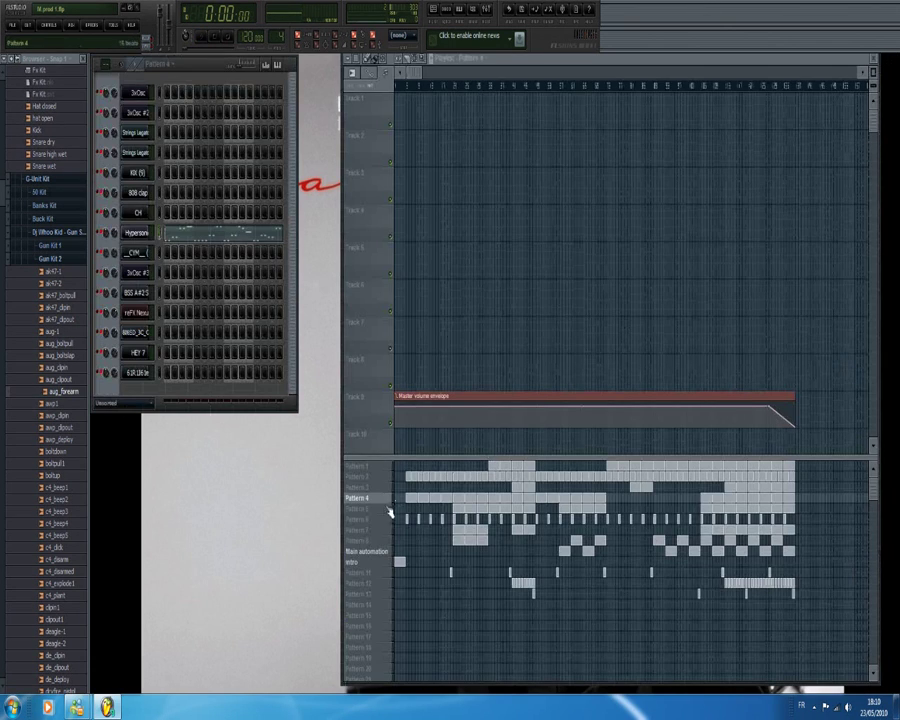
Step: Play Pattern 5 while viewing its long Hypersonic notes in the piano roll, and return to the playlist
click(370, 511)
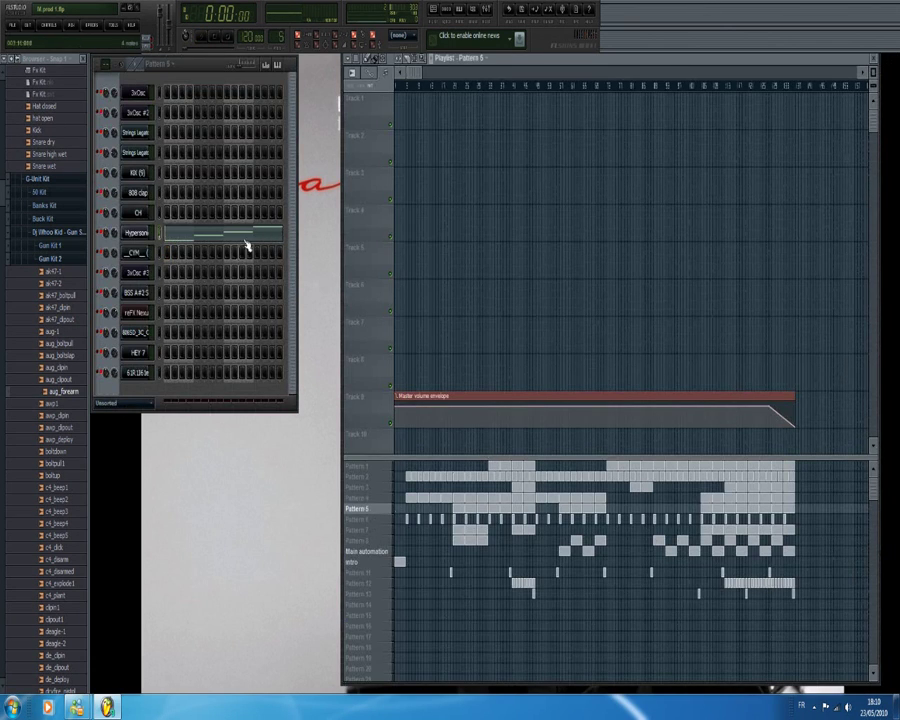
click(247, 245)
key(space)
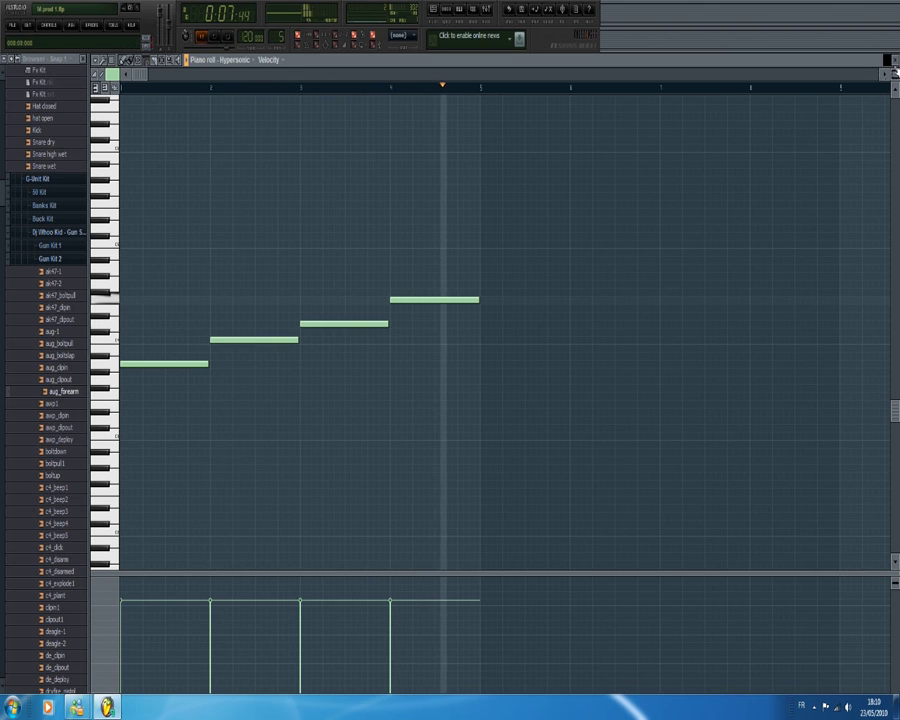
key(space)
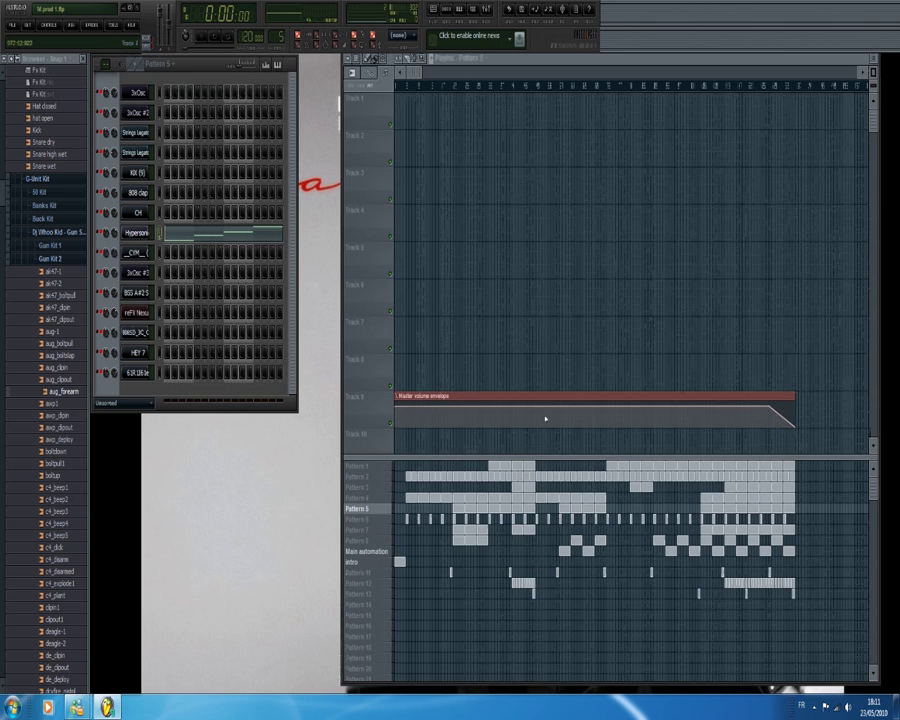
Step: Play Pattern 6's cymbal hit and Pattern 7's 3xOsc #3 notes, viewing the latter in the piano roll
click(384, 520)
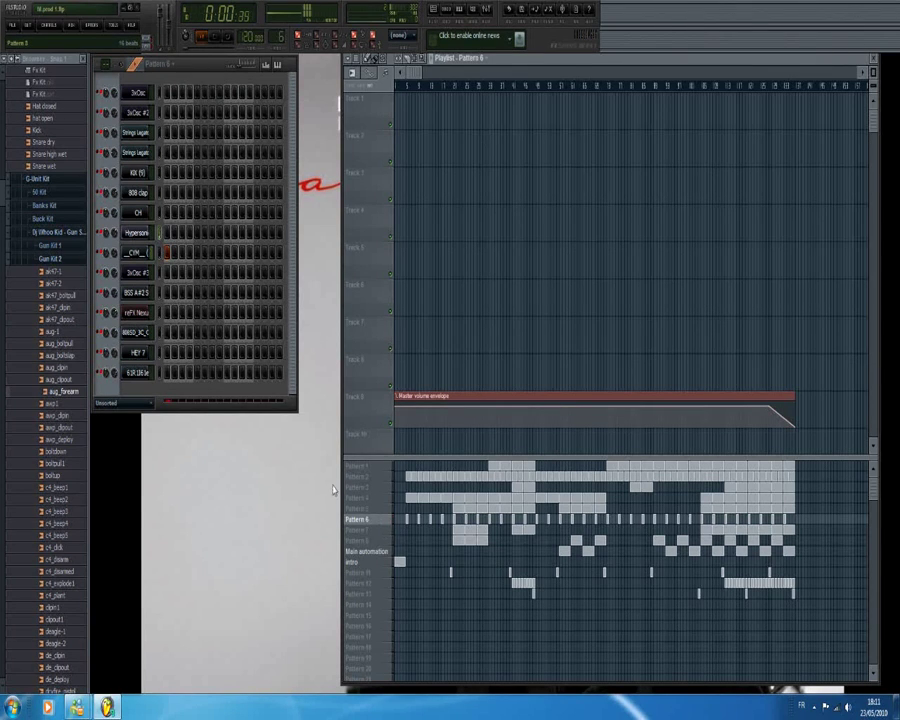
click(374, 532)
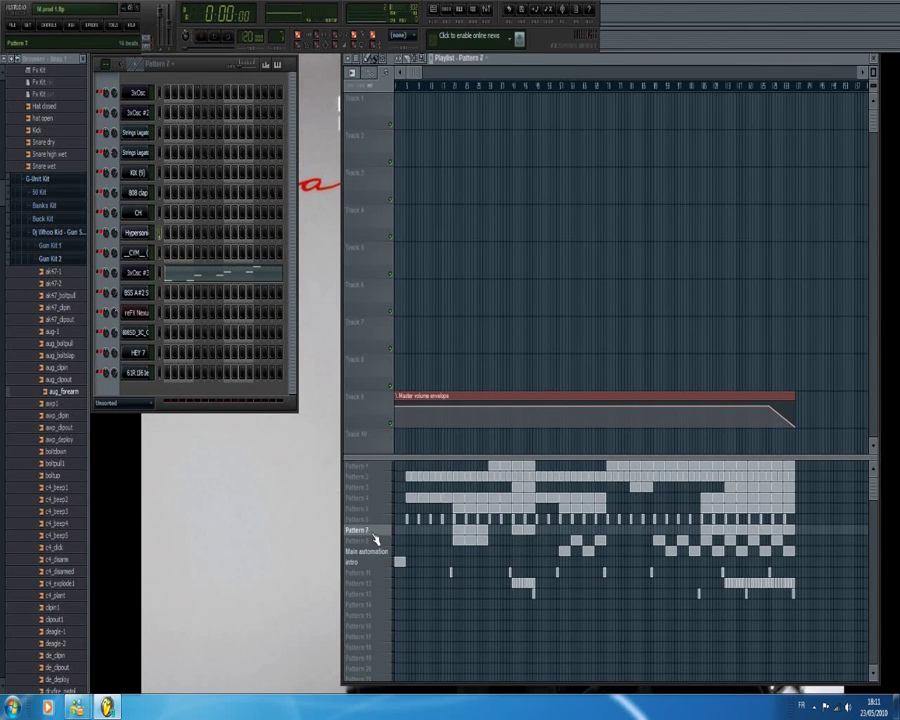
click(276, 275)
key(space)
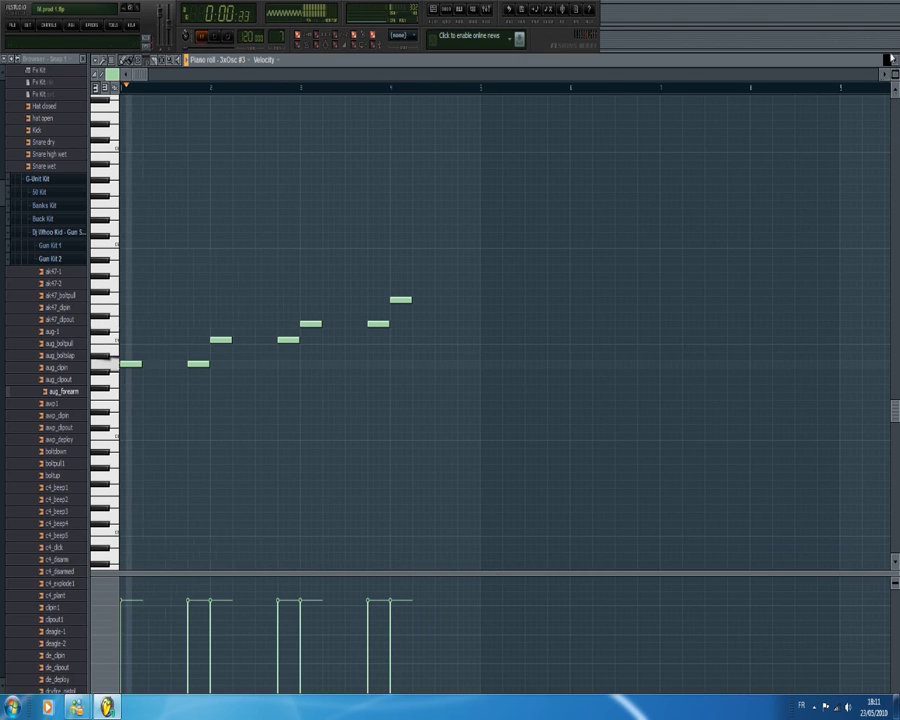
key(space)
key(F7)
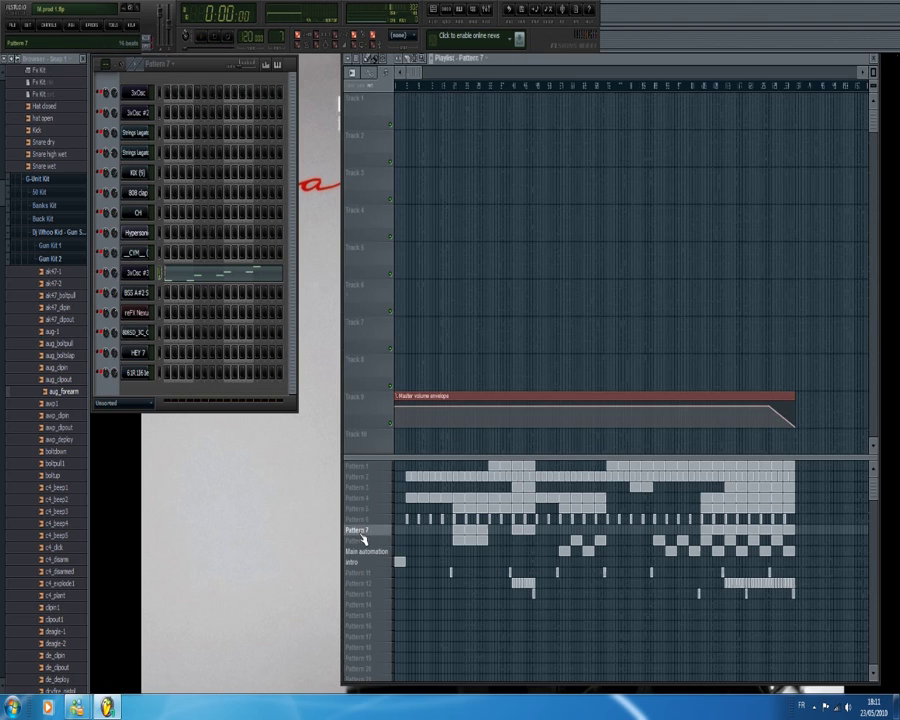
Step: Play Pattern 8 with its reFX Nexus notes open in the piano roll, and close the piano roll
click(364, 541)
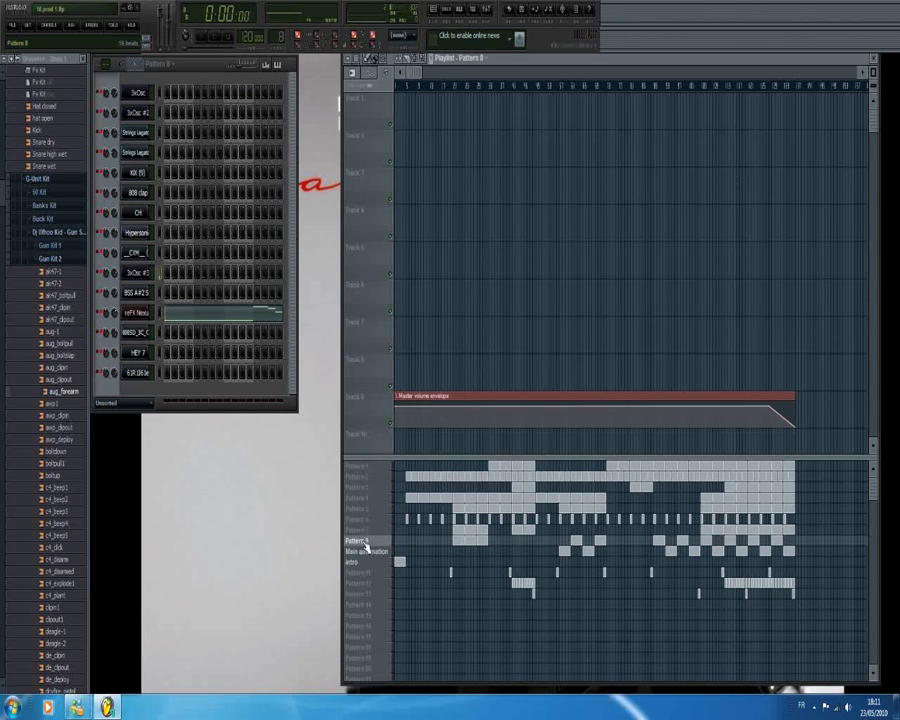
click(265, 312)
key(space)
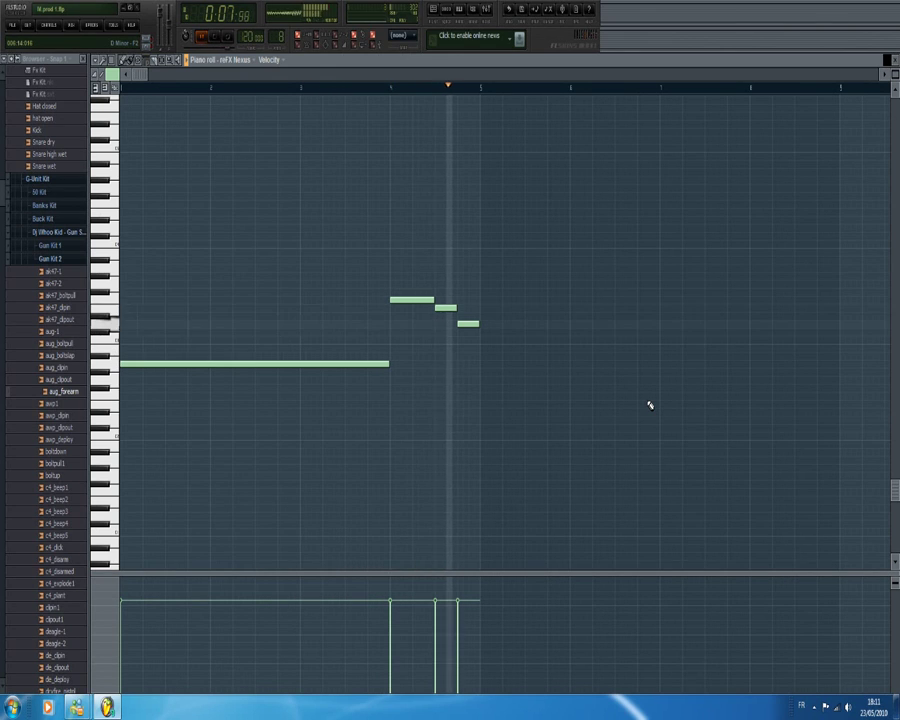
key(space)
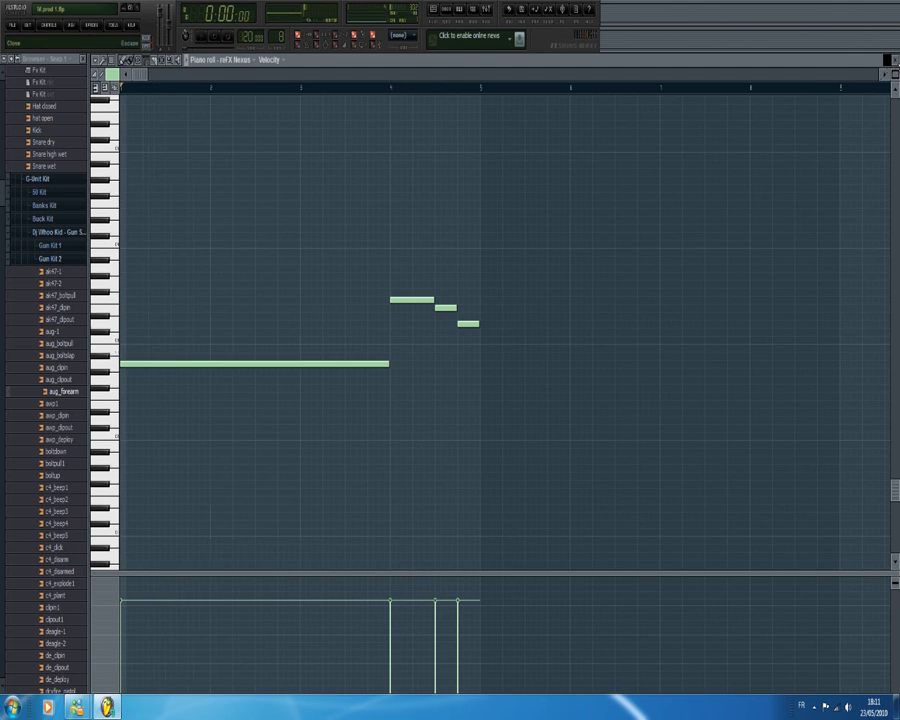
key(F7)
Step: Play the Main automation pattern with its reFX Nexus notes open in the piano roll, and close it
click(386, 553)
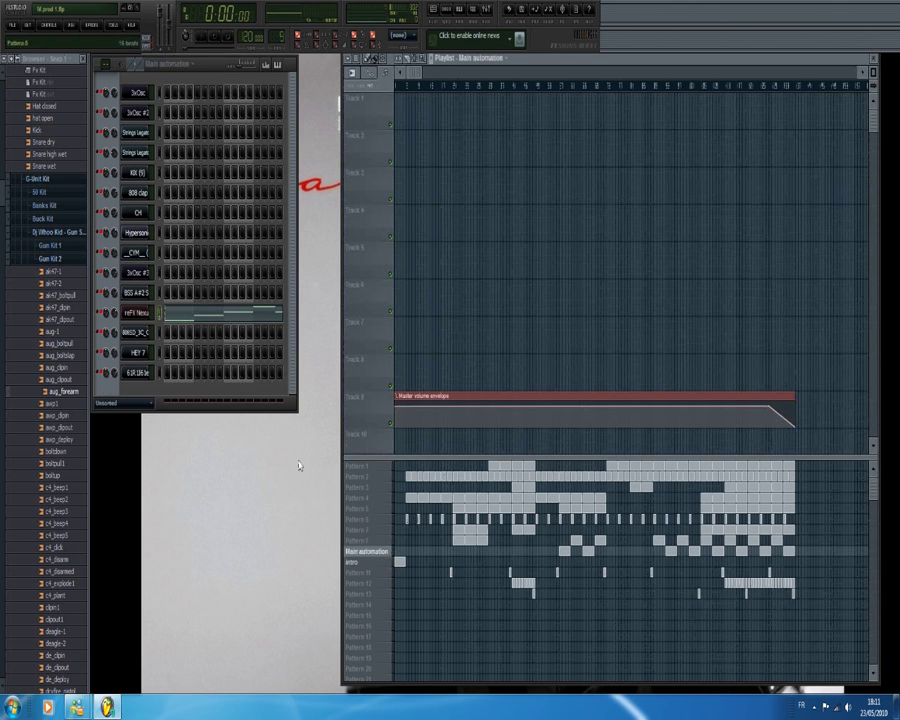
click(265, 318)
key(space)
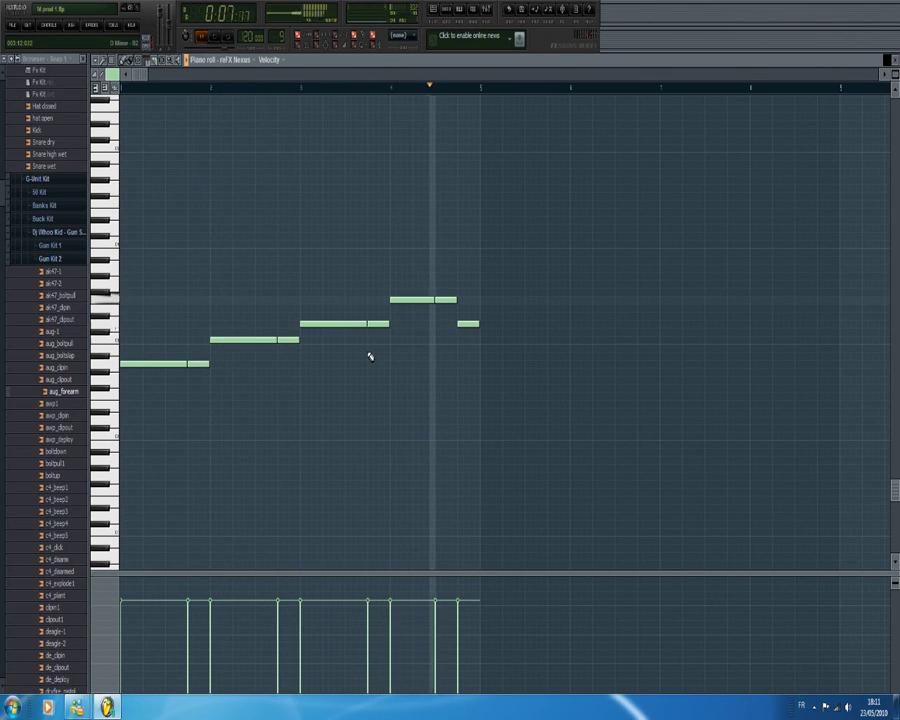
key(space)
click(895, 62)
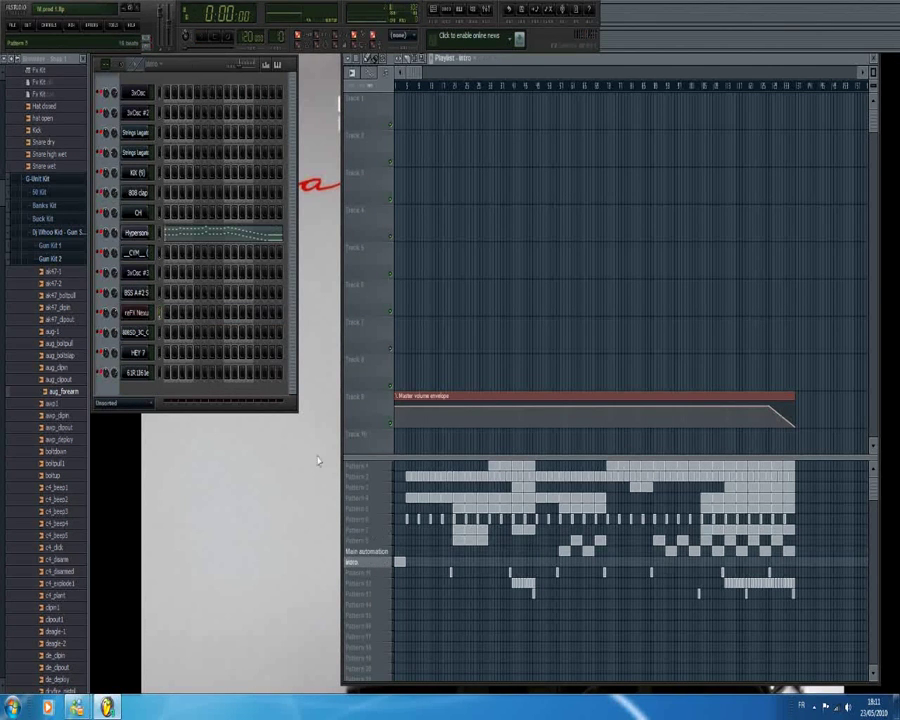
Step: Play the intro pattern while viewing its Hypersonic notes in the piano roll, and close the piano roll
click(279, 238)
key(space)
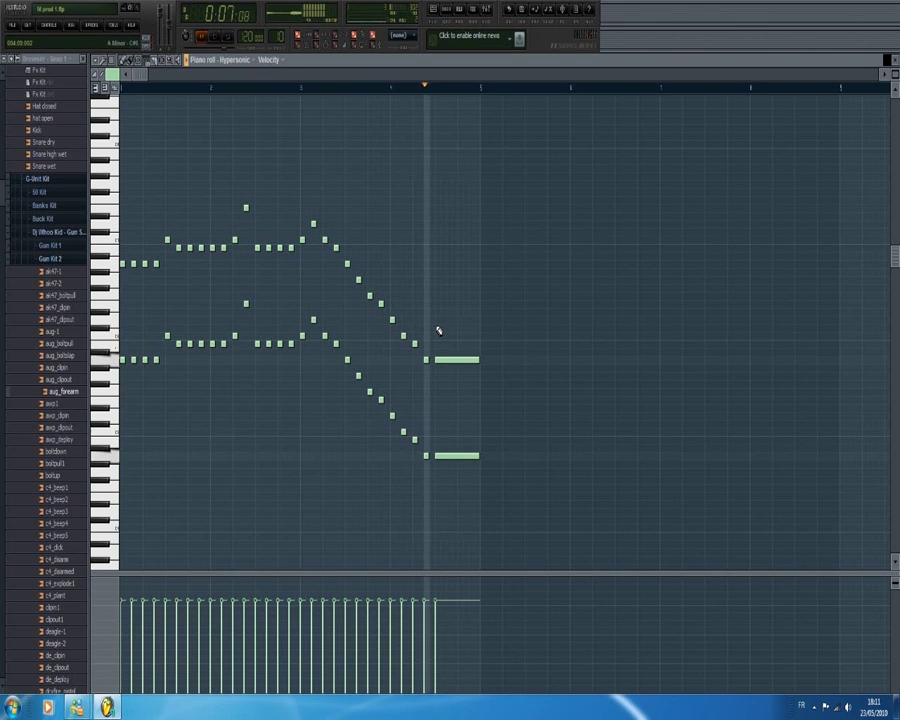
key(space)
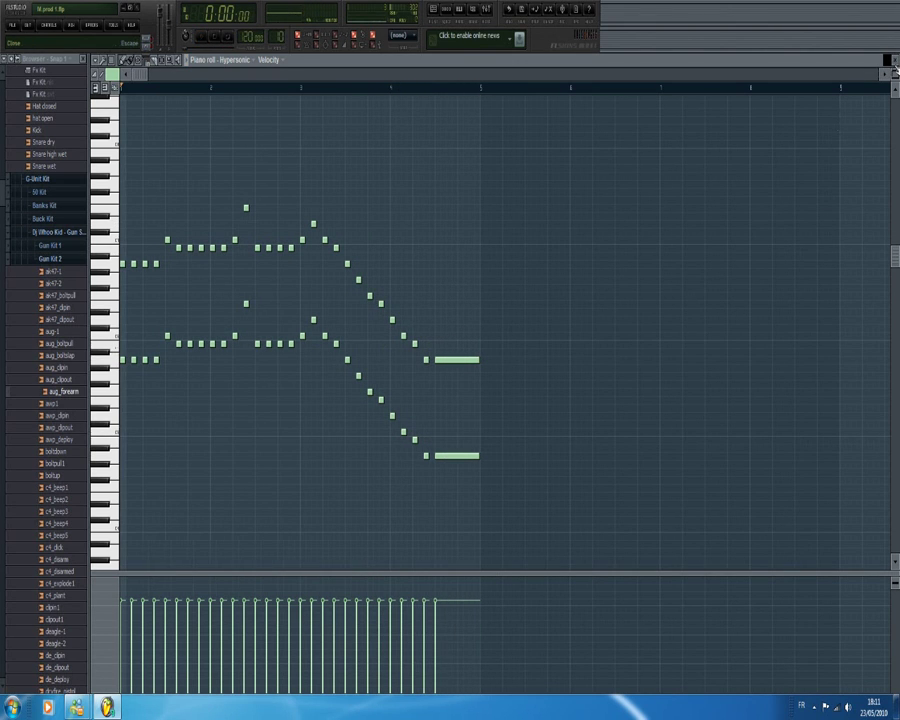
click(894, 68)
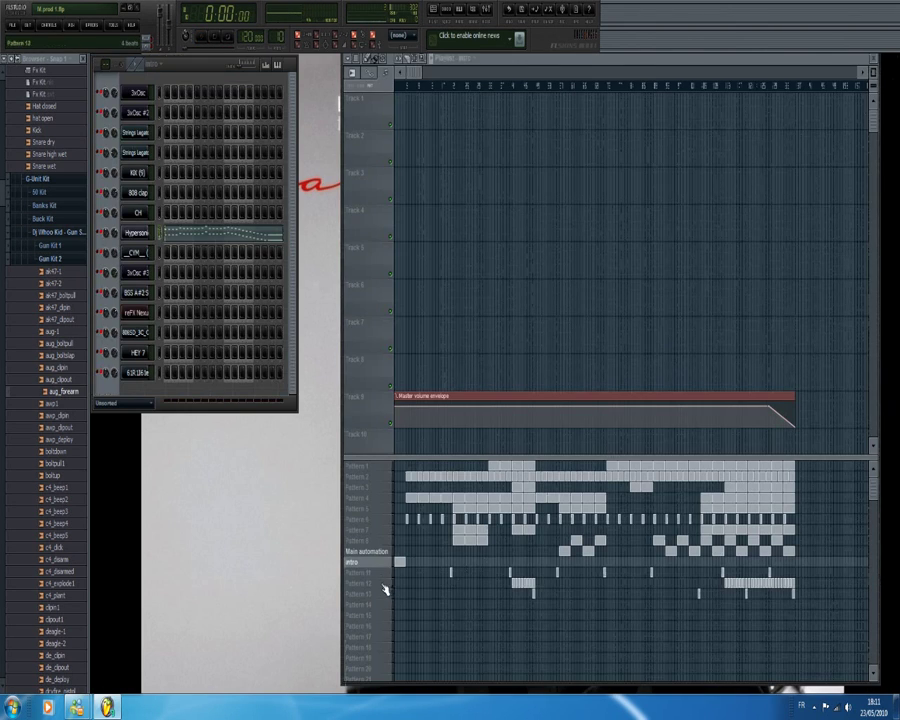
Step: Play Pattern 11 with its 808SD snare roll open in the piano roll, and close the piano roll
click(383, 576)
click(272, 345)
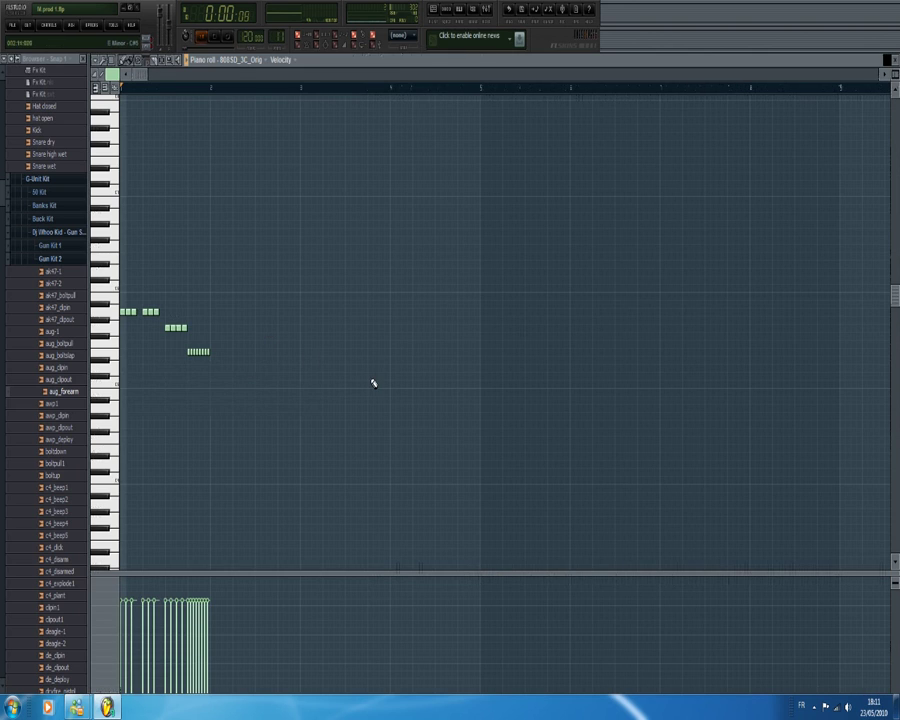
key(space)
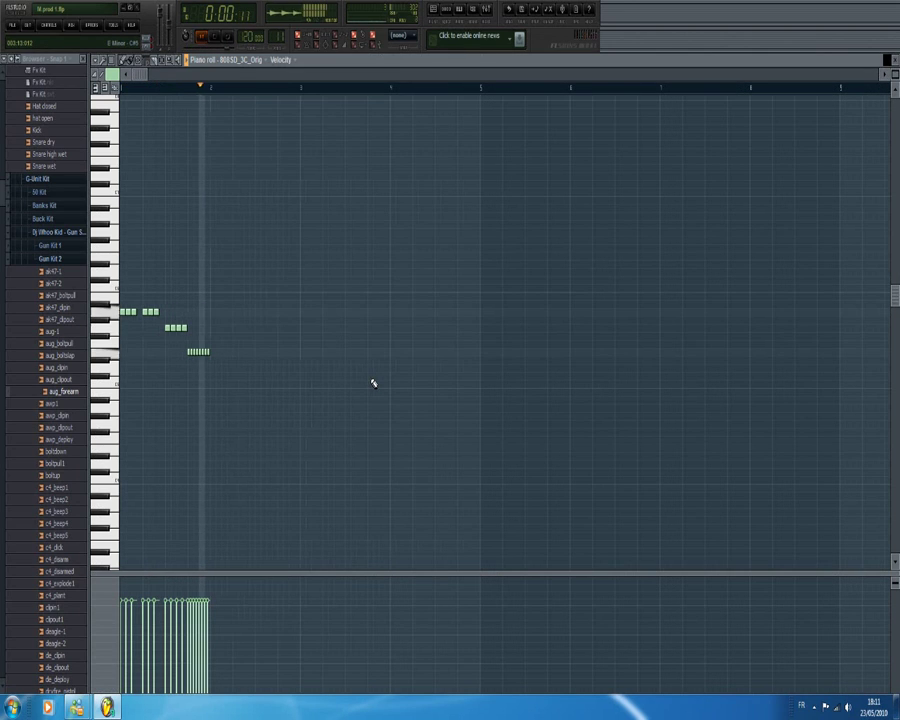
key(space)
click(893, 61)
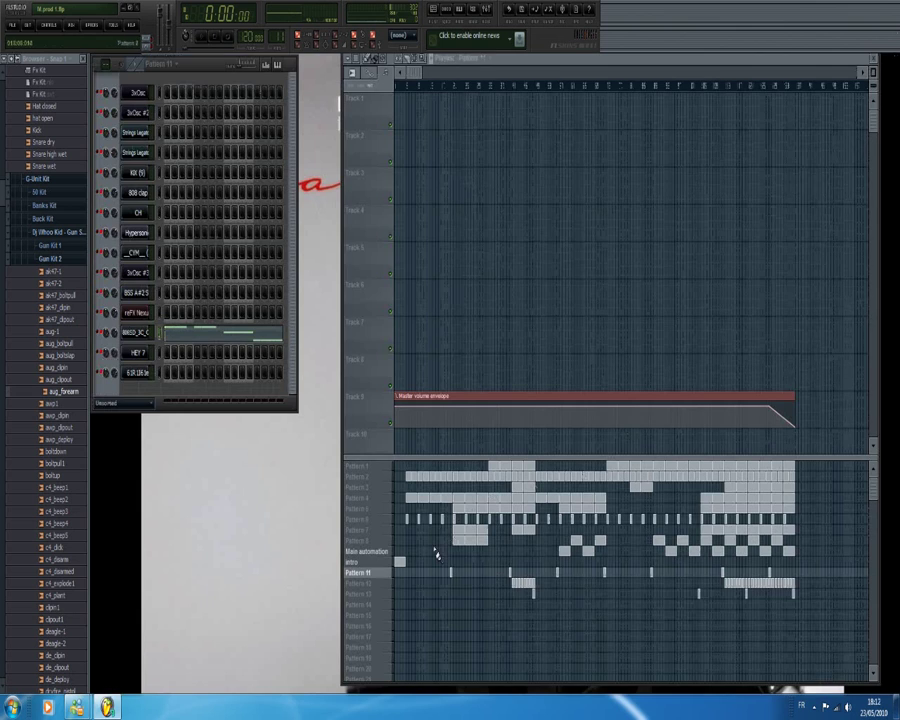
Step: Play Pattern 12's HEY 7 vocal hits and Pattern 13's kick rhythm, and stop playback
click(386, 585)
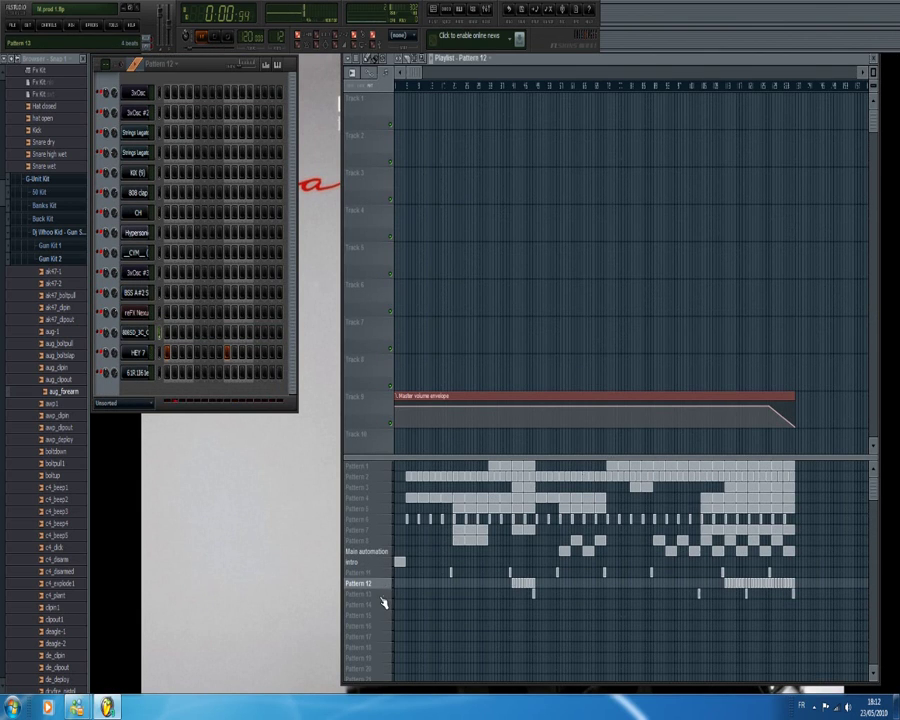
click(381, 596)
key(space)
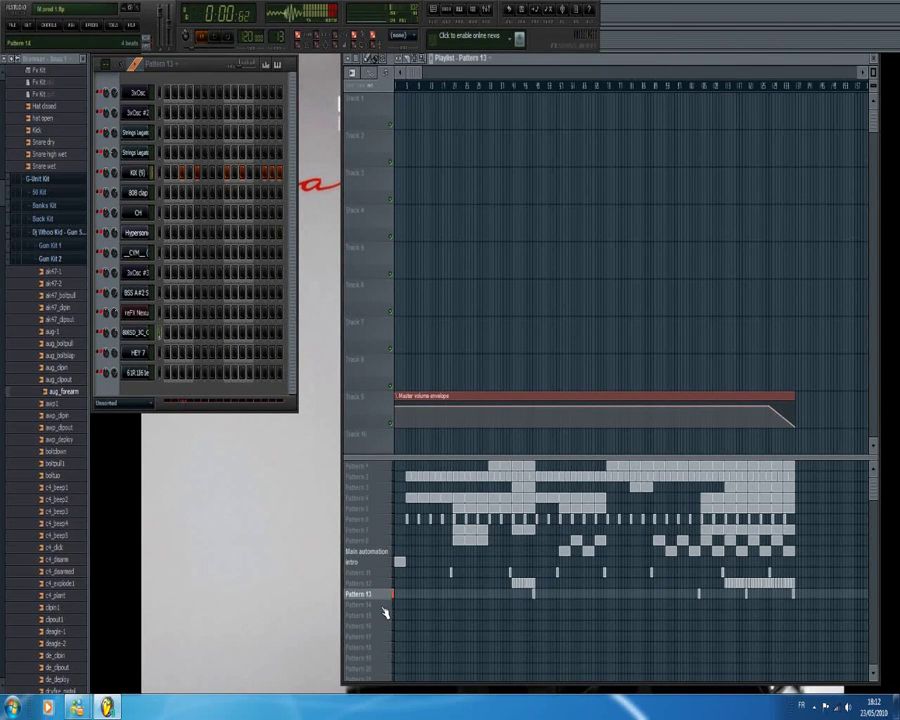
key(space)
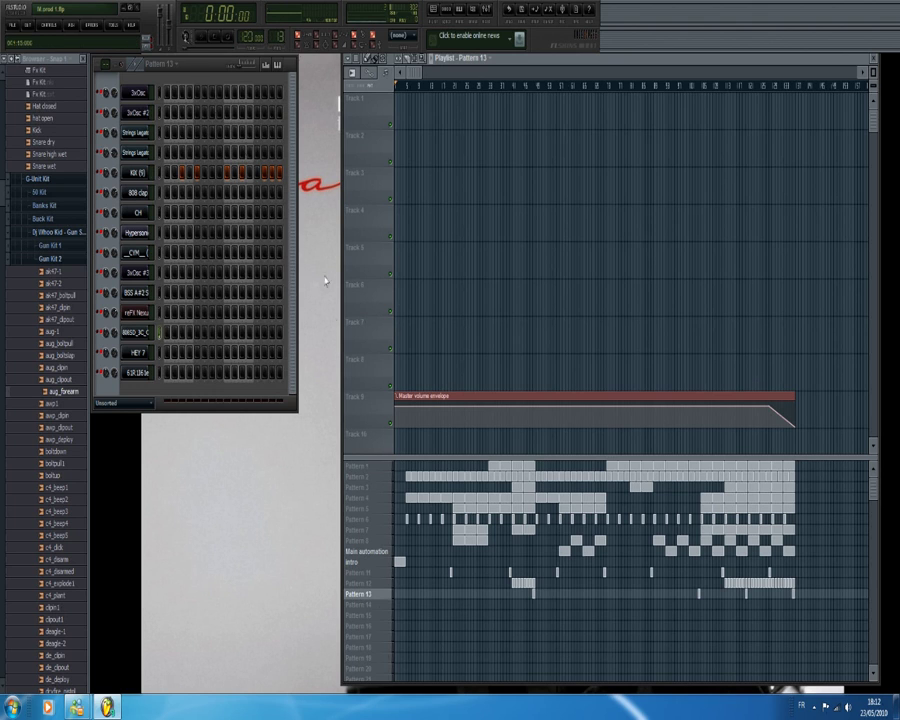
Step: Play the full arrangement in song mode and place a Pattern 14 block just after the arrangement's end
click(323, 396)
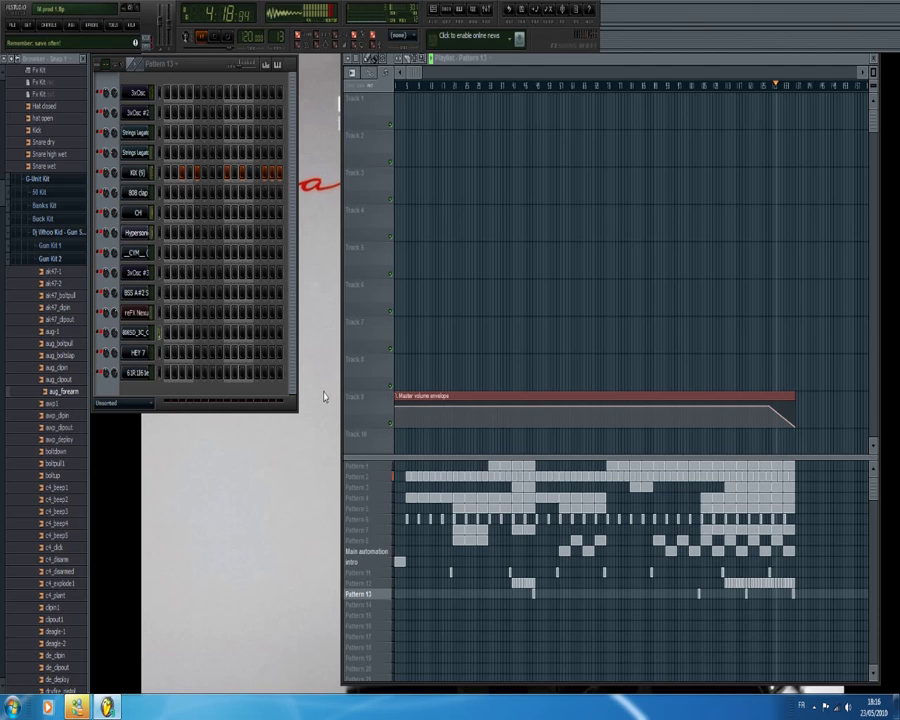
click(796, 605)
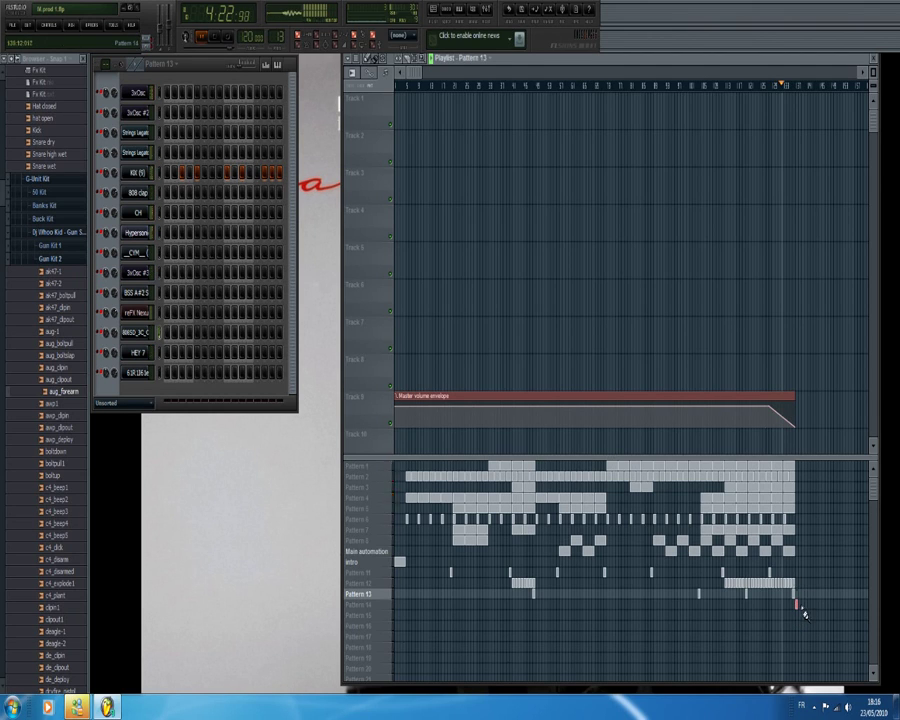